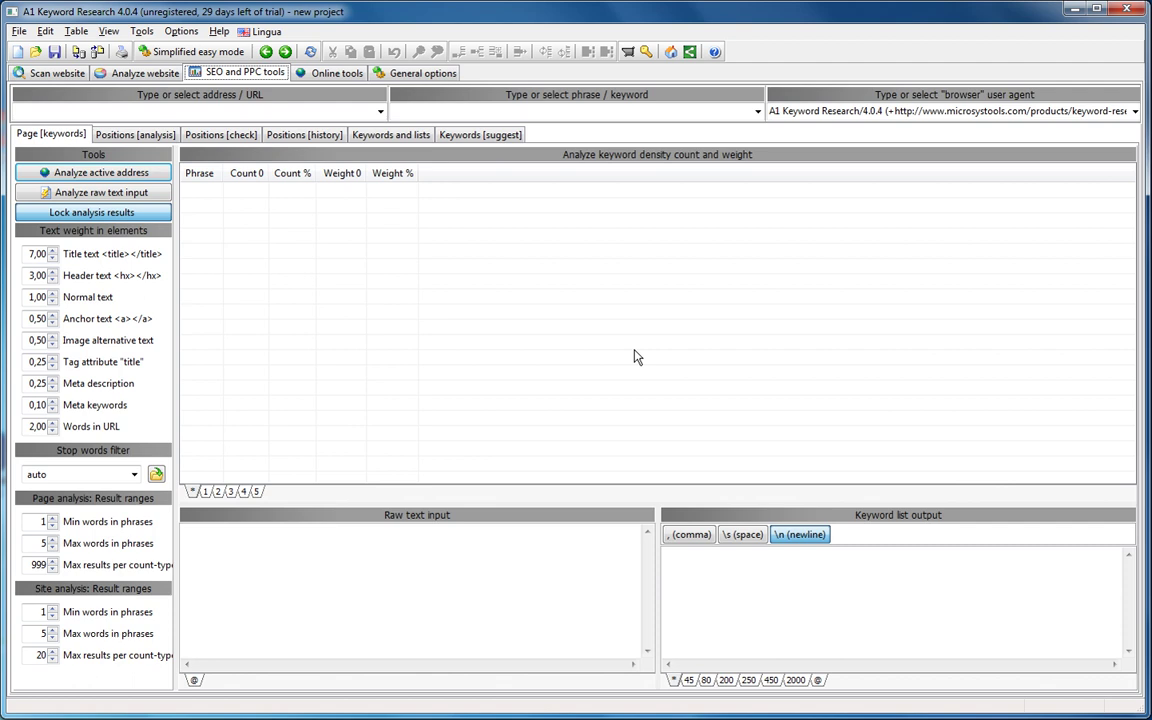
{"action": "left_click", "coordinate": [233, 116]}
{"action": "type", "text": "http://www.microsystools.com"}
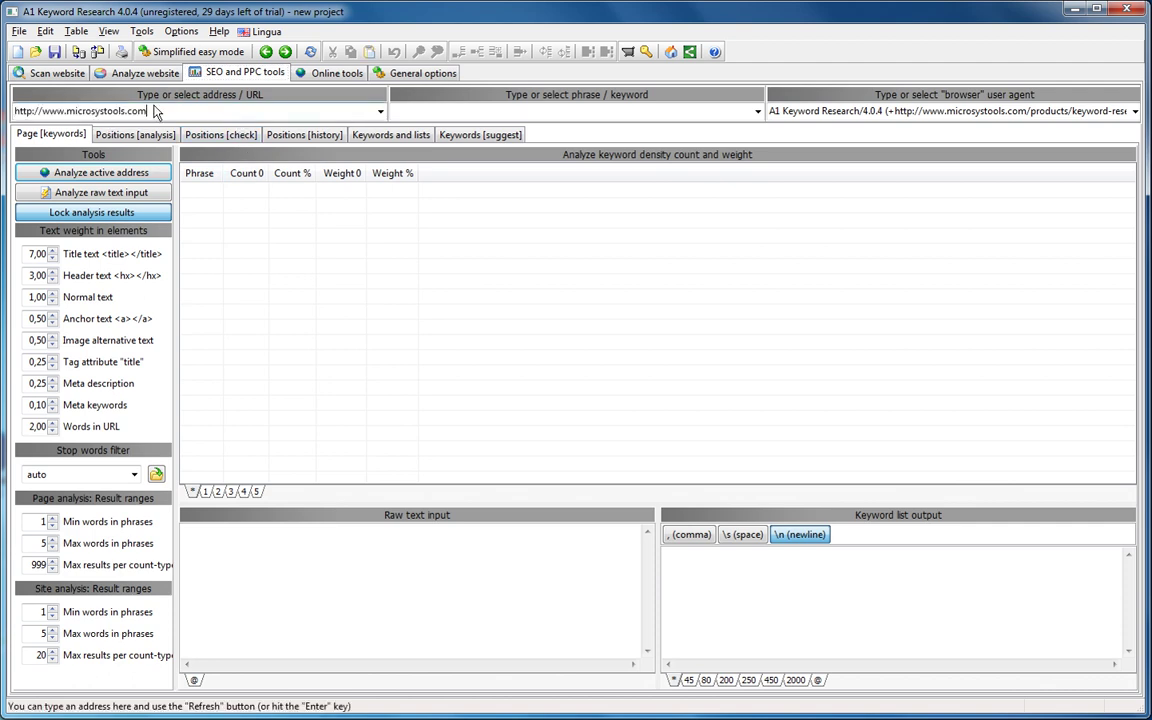
{"action": "left_click", "coordinate": [98, 174]}
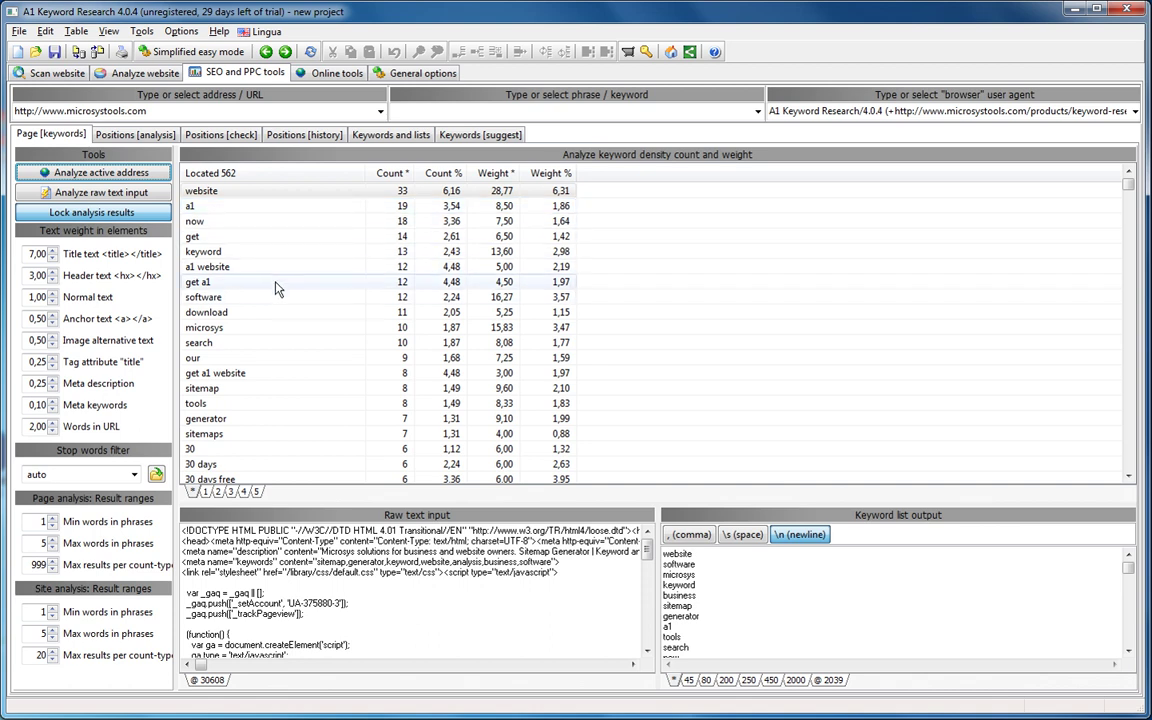
{"action": "left_click", "coordinate": [134, 475]}
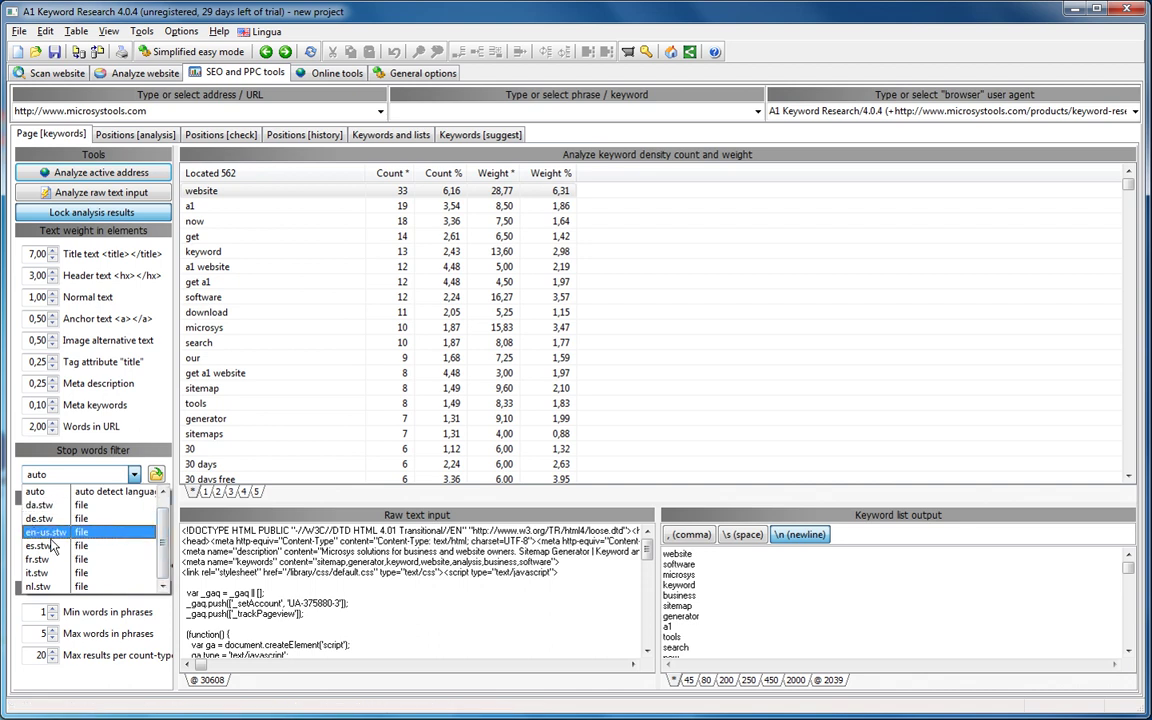
Keep the auto stop-word filter and show only two-word phrases, 183 led by 'a1 website'
{"action": "left_click", "coordinate": [96, 489]}
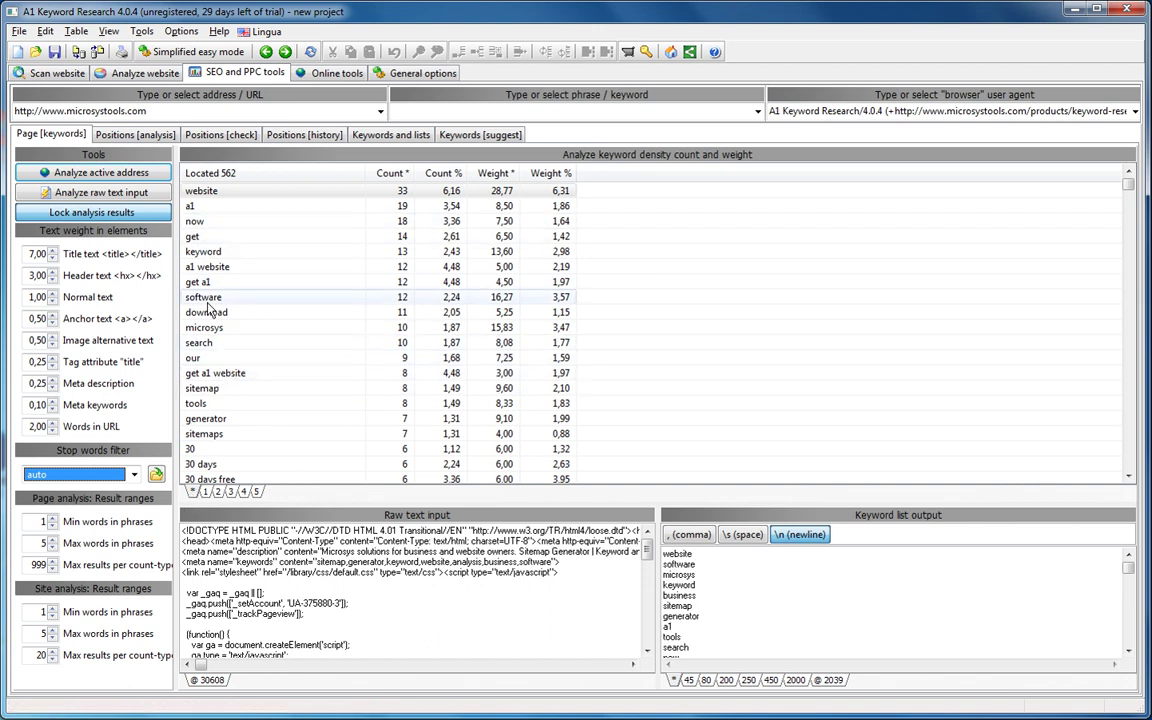
{"action": "left_click", "coordinate": [205, 492]}
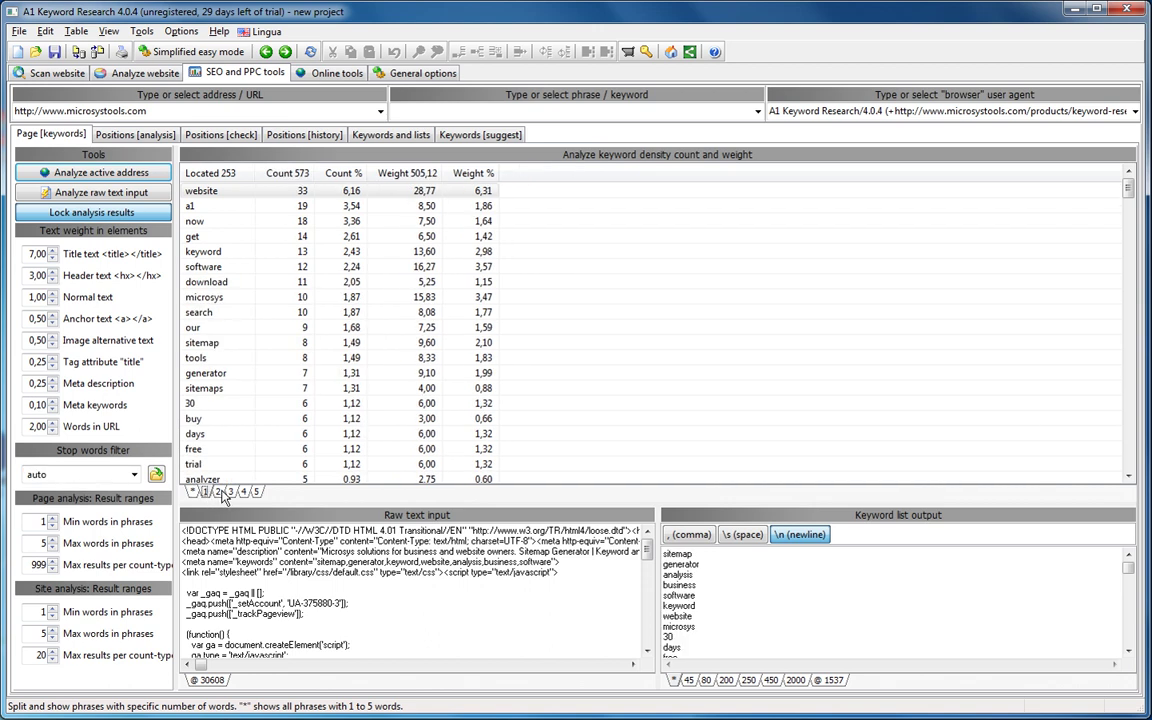
{"action": "left_click", "coordinate": [218, 492]}
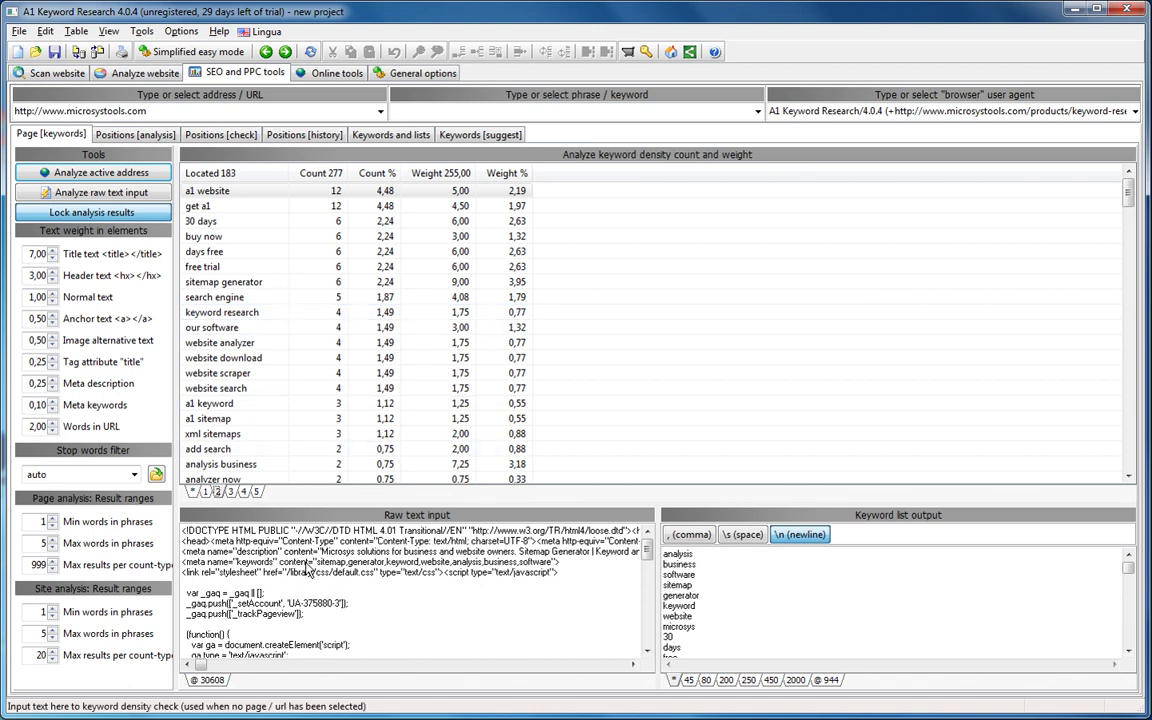
Replace the raw text with 'microsys tool are great' and 'microsys' on a new line, then analyze it
{"action": "left_click", "coordinate": [307, 565]}
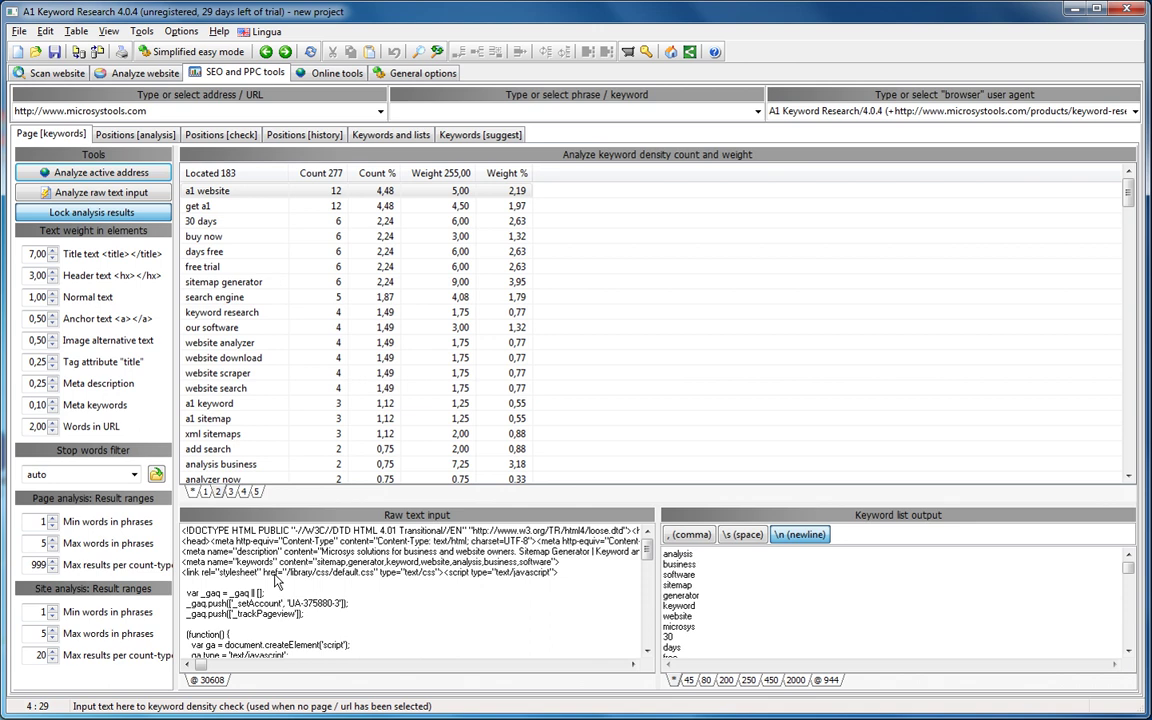
{"action": "key", "text": "ctrl+Home"}
{"action": "key", "text": "ctrl+a"}
{"action": "key", "text": "Delete"}
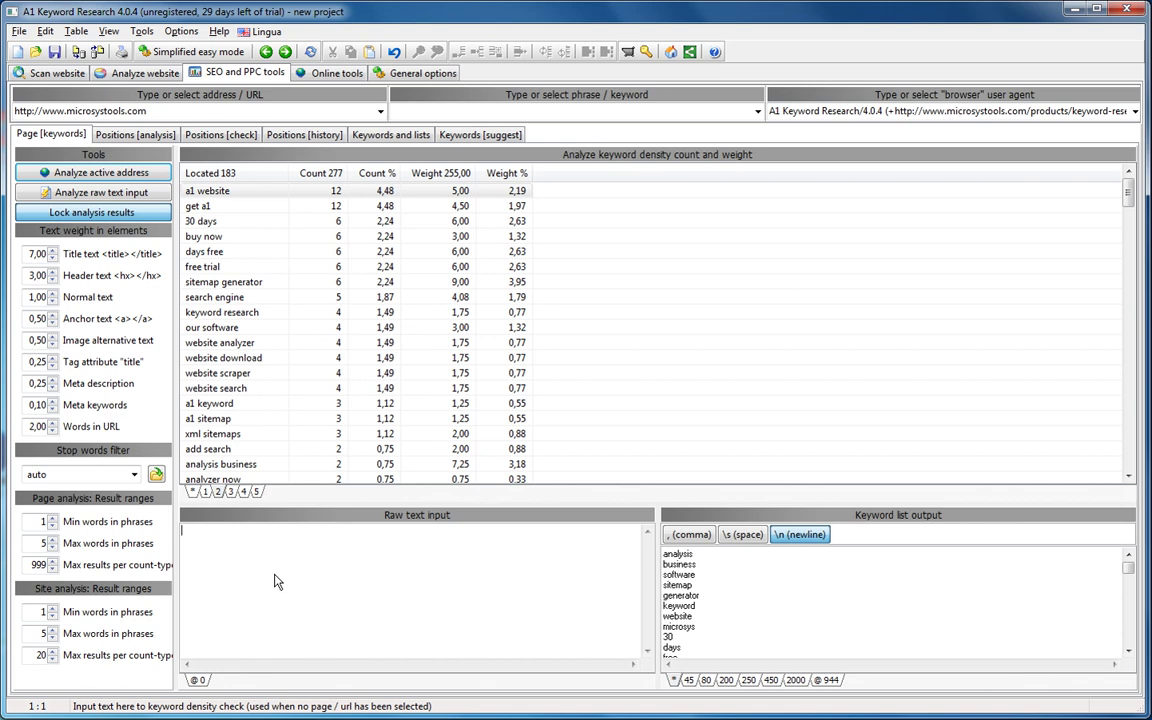
{"action": "type", "text": "microsys tool "}
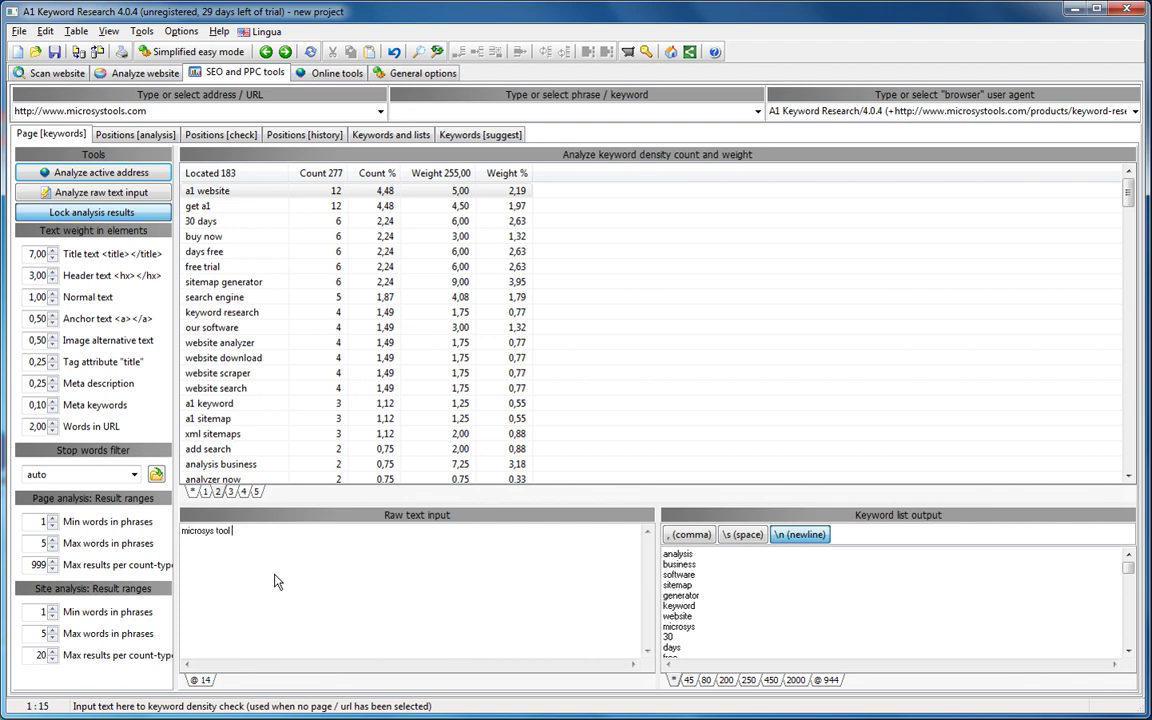
{"action": "type", "text": "are great"}
{"action": "key", "text": "Return"}
{"action": "type", "text": "microsys"}
{"action": "left_click", "coordinate": [86, 197]}
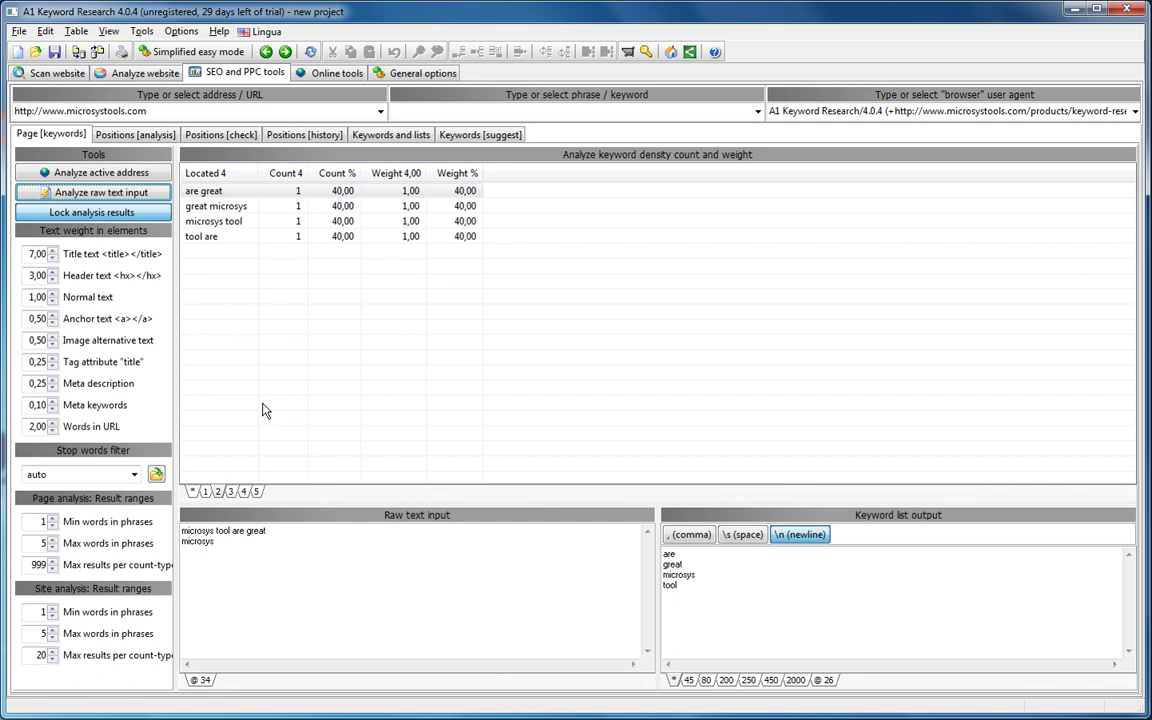
Show single words only: microsys at 40%, and are, great, tool at 20% each
{"action": "left_click", "coordinate": [205, 491]}
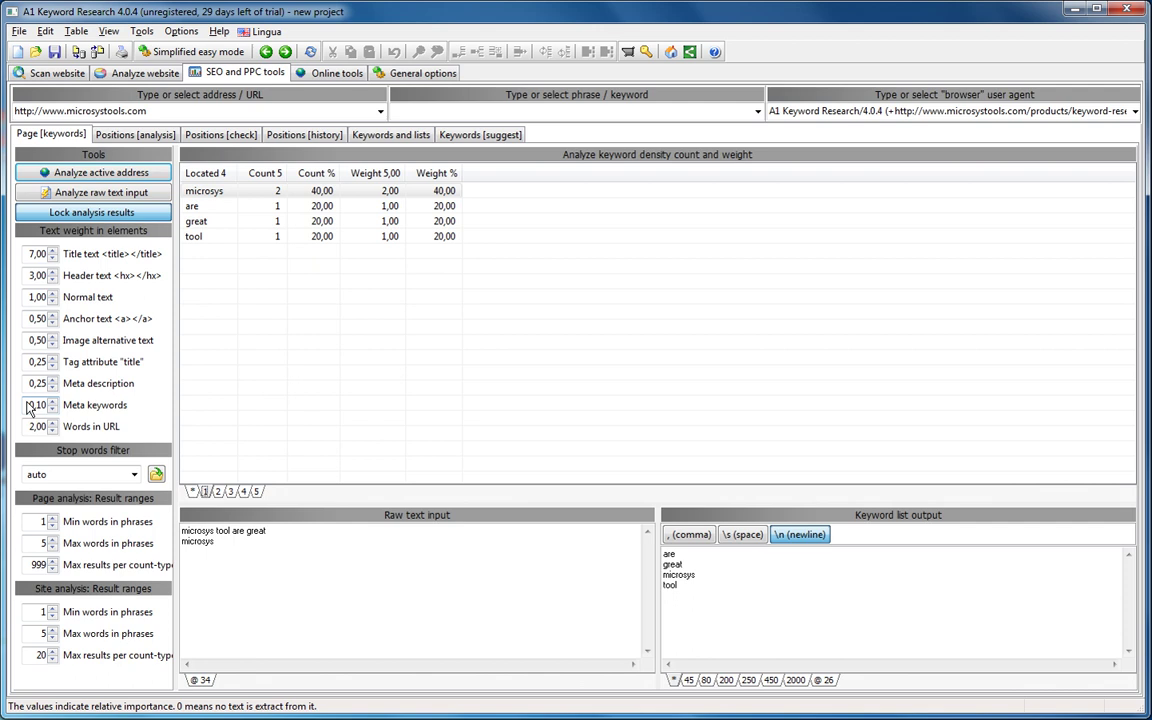
Reanalyze microsystools.com and make the keyword list space-separated, without commas or line breaks
{"action": "left_click", "coordinate": [710, 615]}
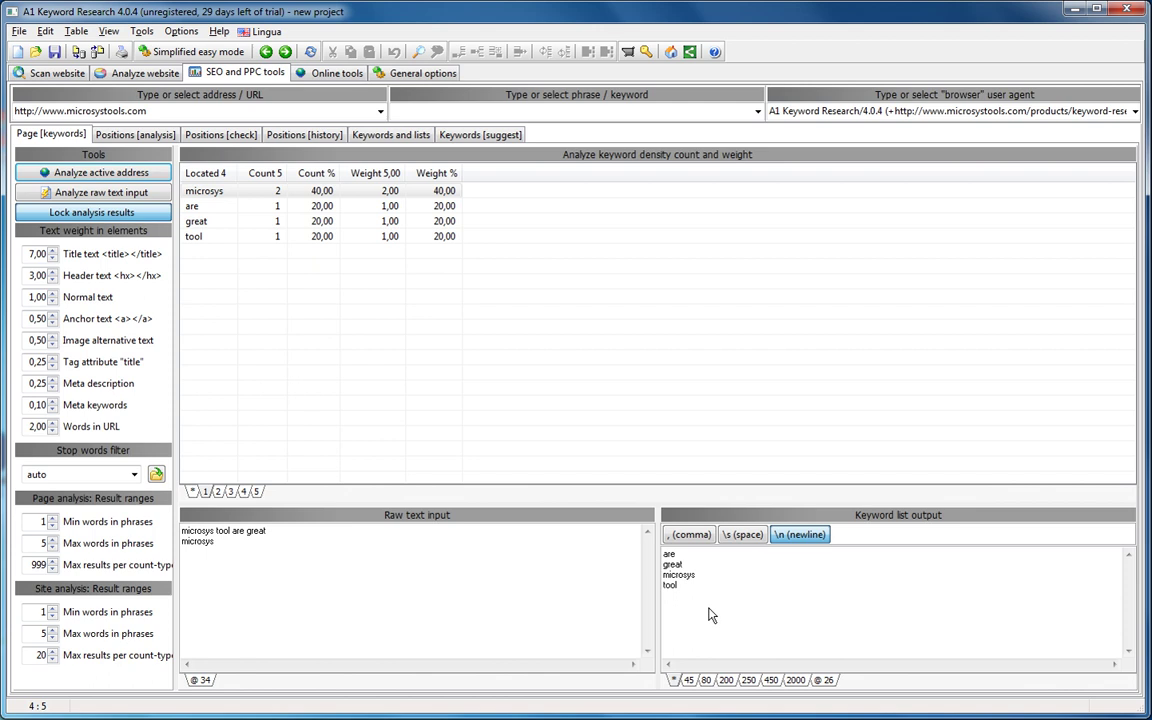
{"action": "left_click", "coordinate": [58, 174]}
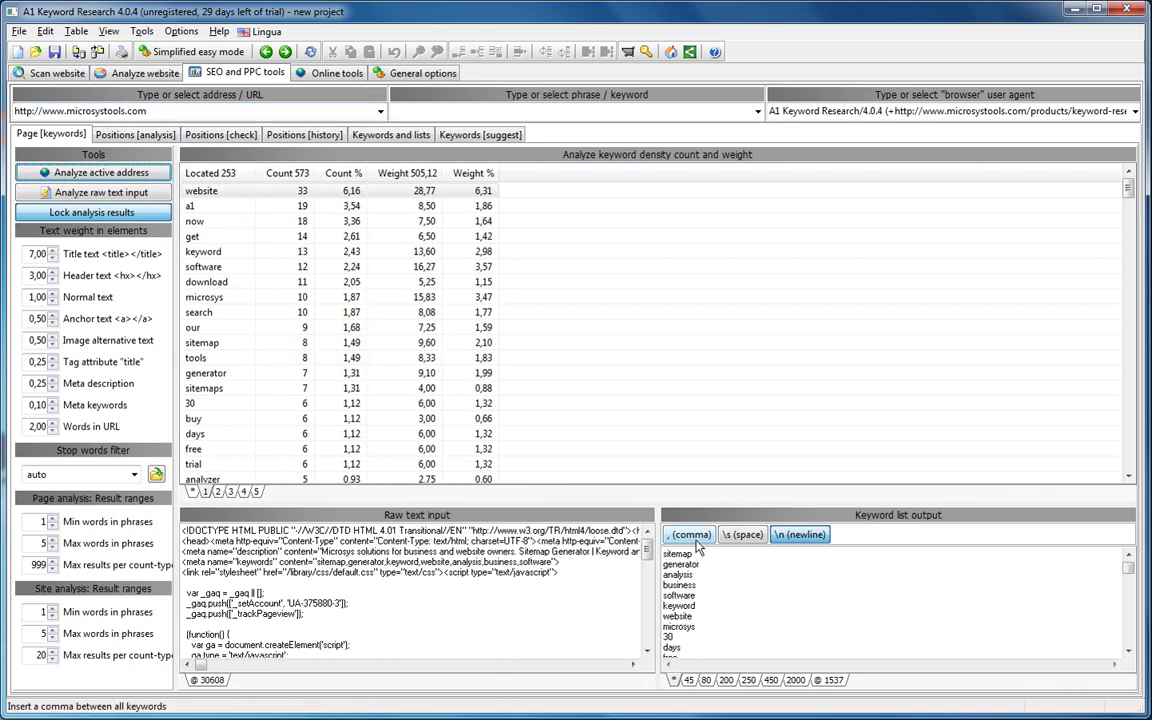
{"action": "left_click", "coordinate": [738, 536]}
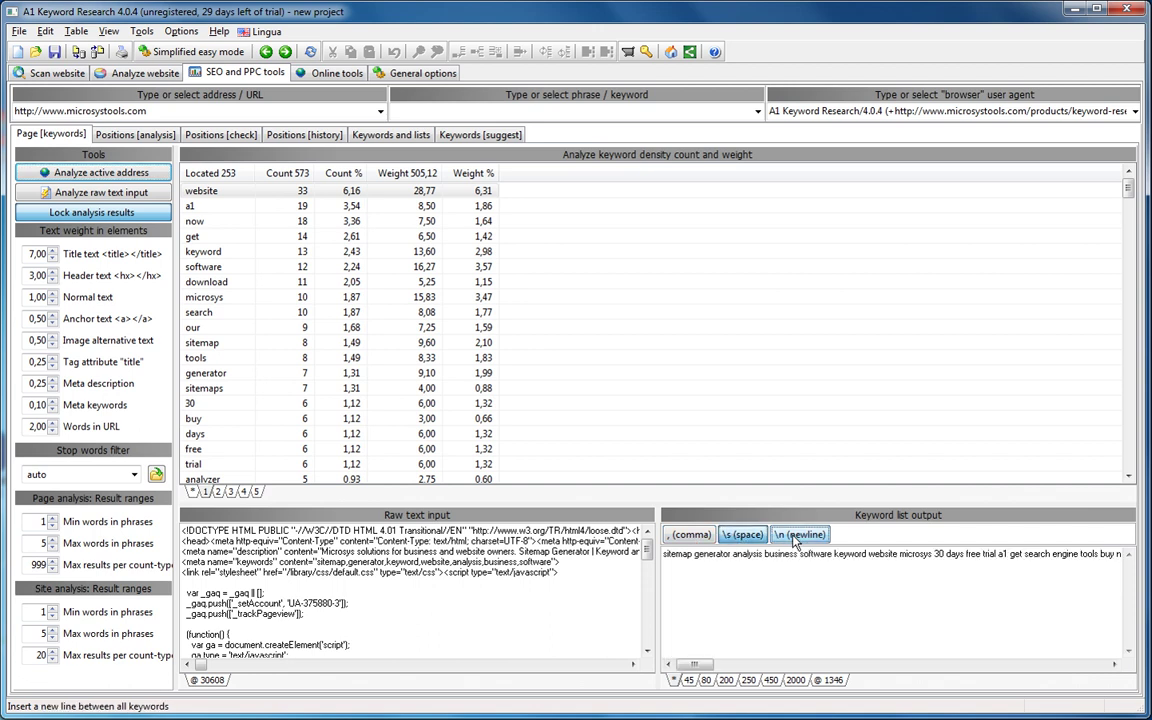
{"action": "left_click", "coordinate": [690, 535]}
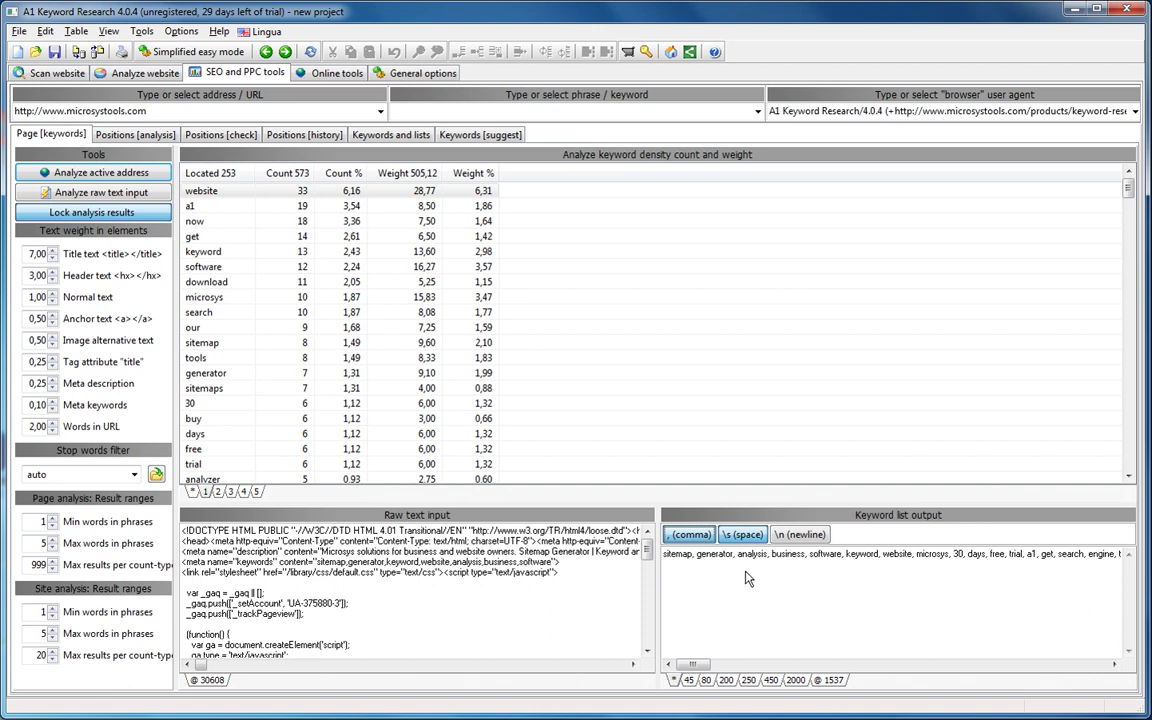
{"action": "left_click_drag", "start_coordinate": [752, 555], "coordinate": [908, 569]}
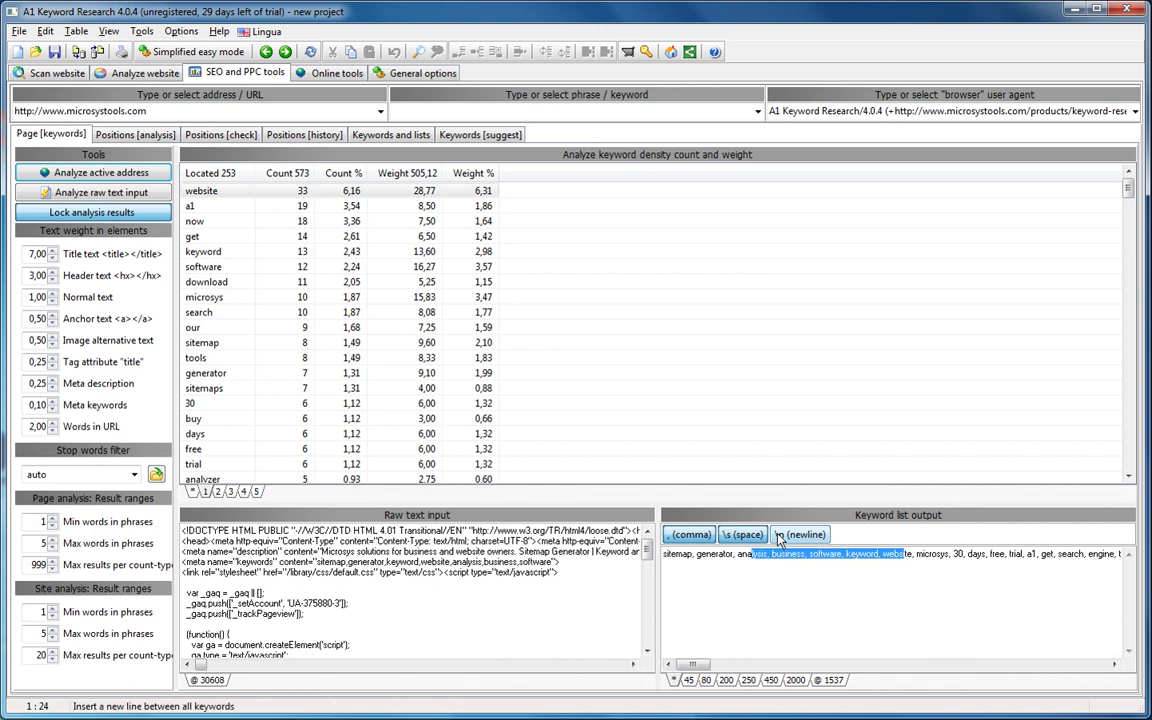
{"action": "left_click", "coordinate": [738, 535]}
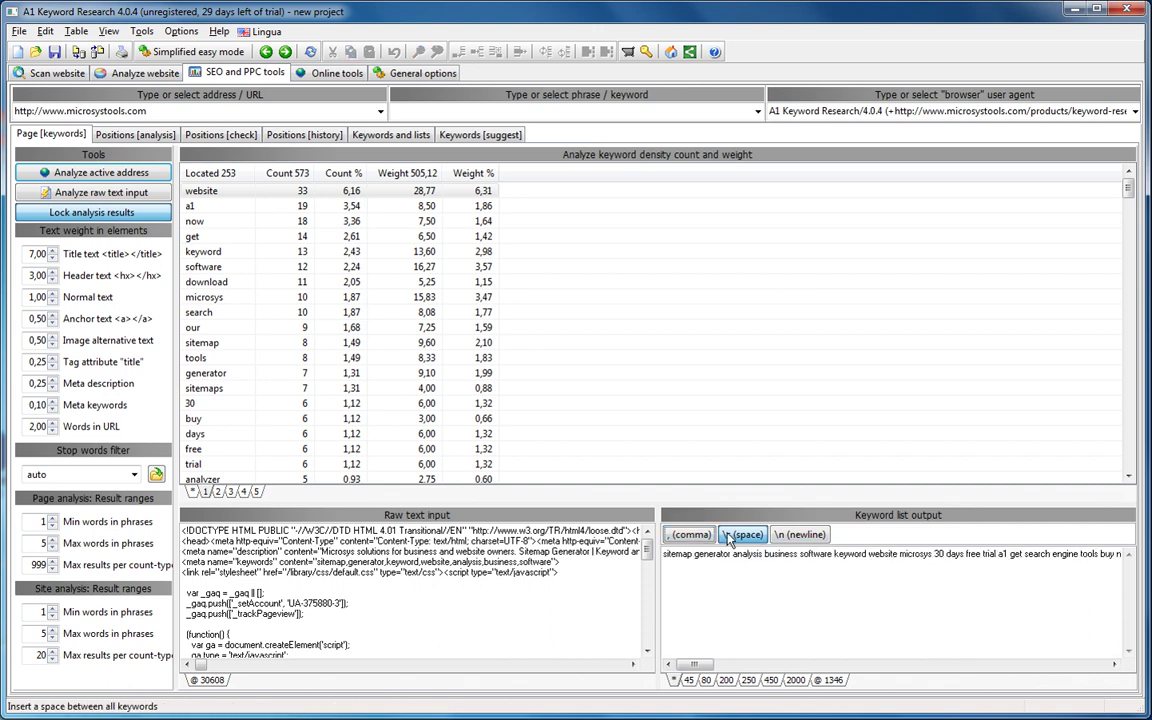
{"action": "left_click", "coordinate": [782, 536]}
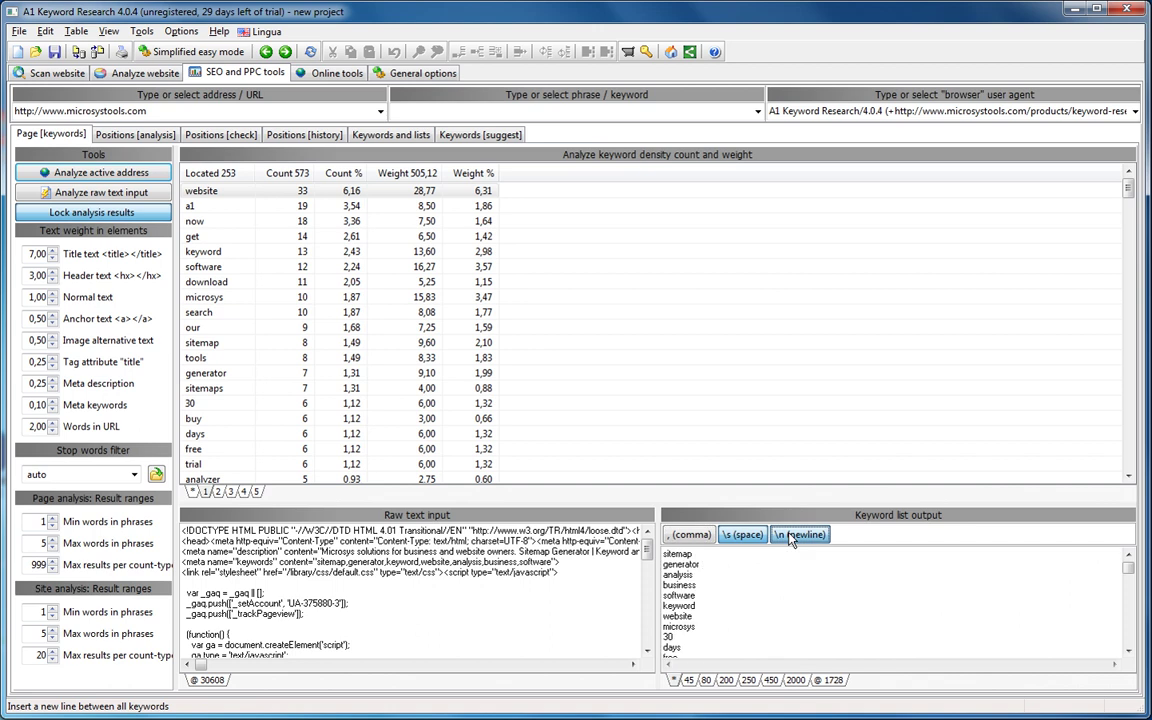
{"action": "left_click", "coordinate": [782, 537]}
Cap the keyword list output at 450 characters
{"action": "left_click", "coordinate": [705, 680]}
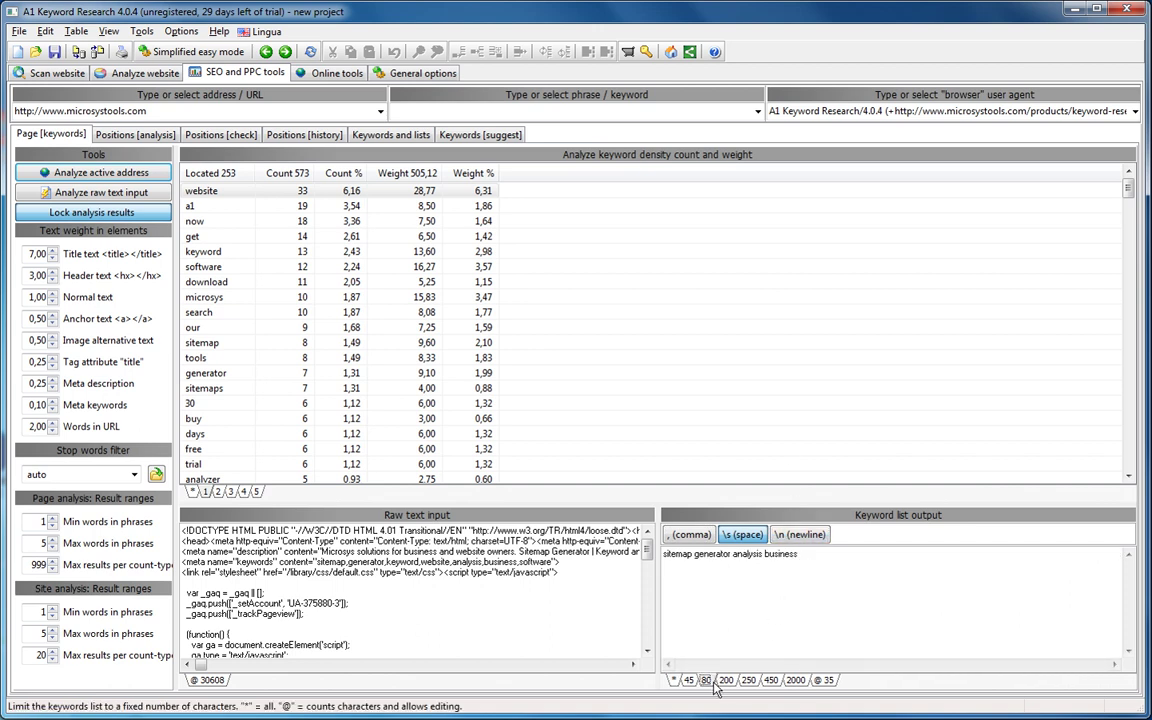
{"action": "left_click", "coordinate": [727, 681]}
{"action": "left_click", "coordinate": [748, 681]}
{"action": "left_click", "coordinate": [768, 681]}
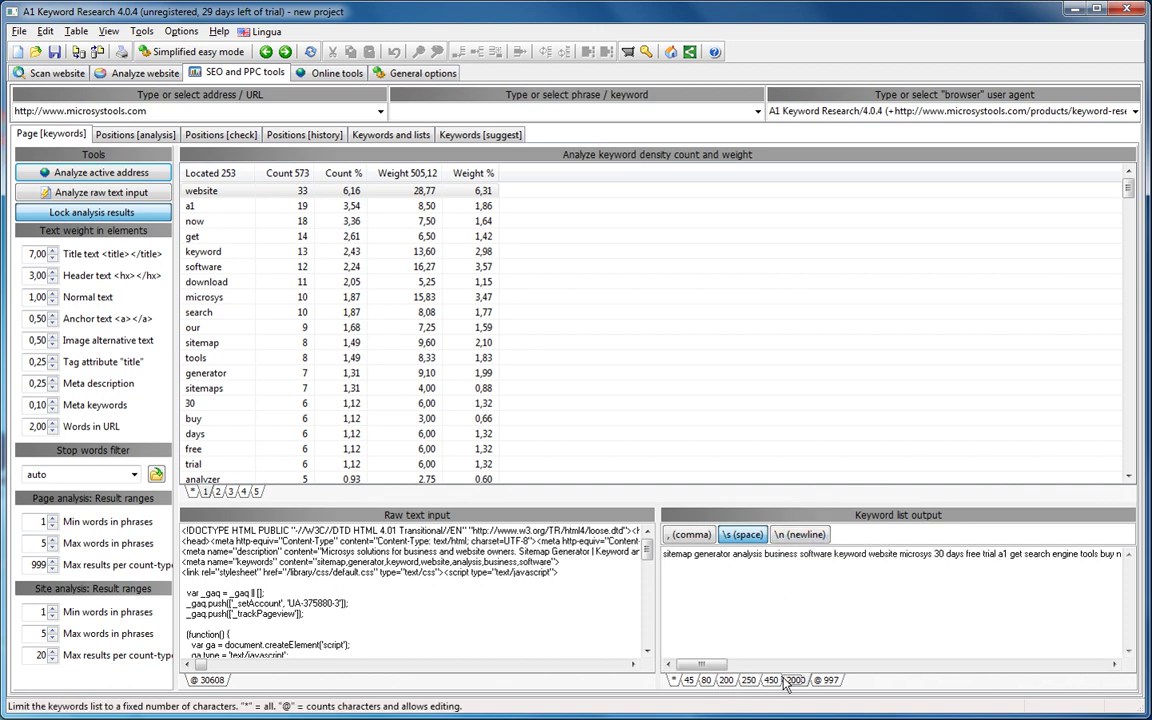
{"action": "left_click", "coordinate": [820, 681]}
{"action": "left_click", "coordinate": [771, 680]}
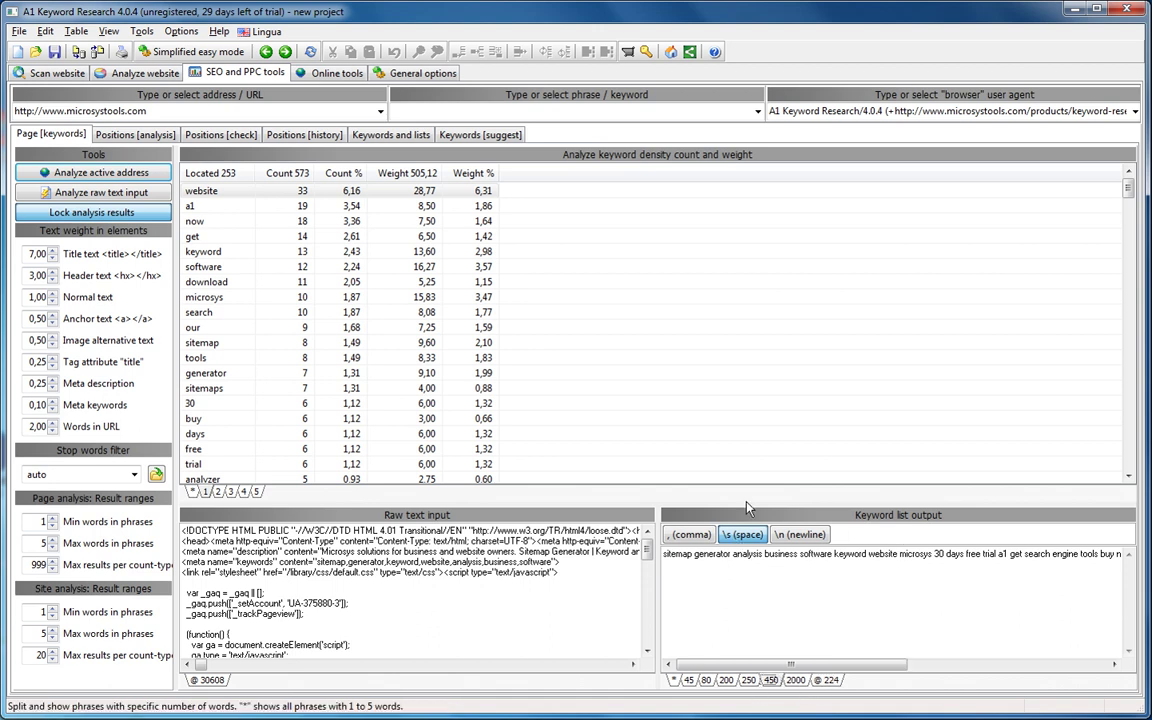